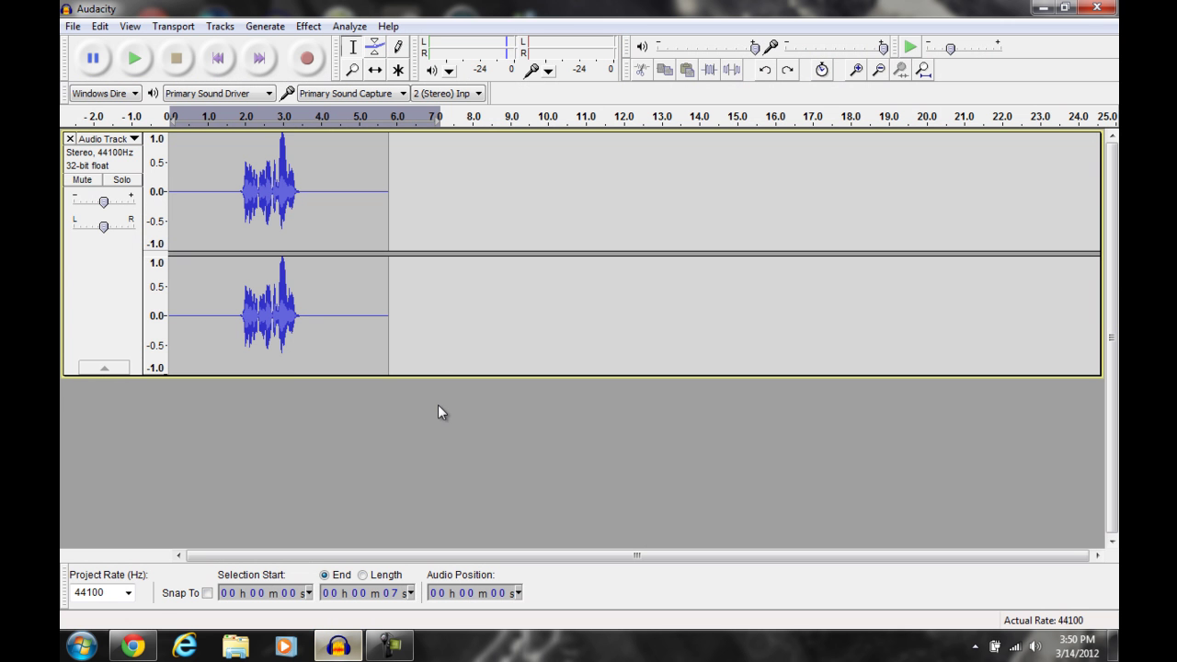
- Zoom in, play the stereo voice clip from the start, then place the cursor near 0.5 s
click(855, 70)
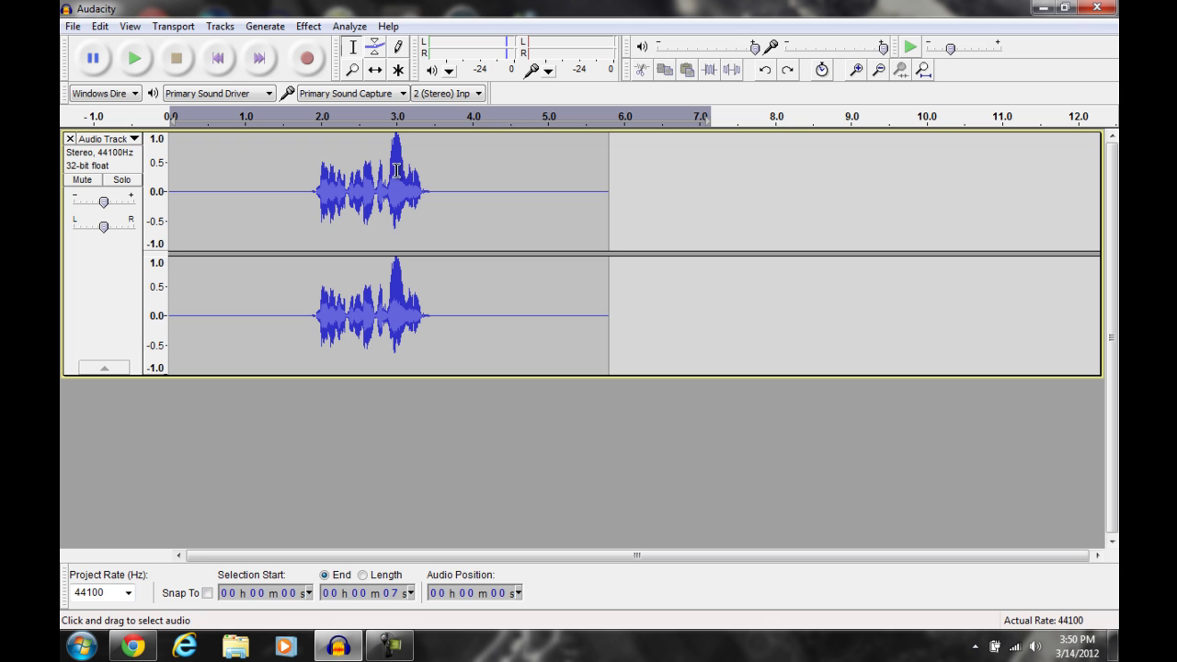
click(172, 167)
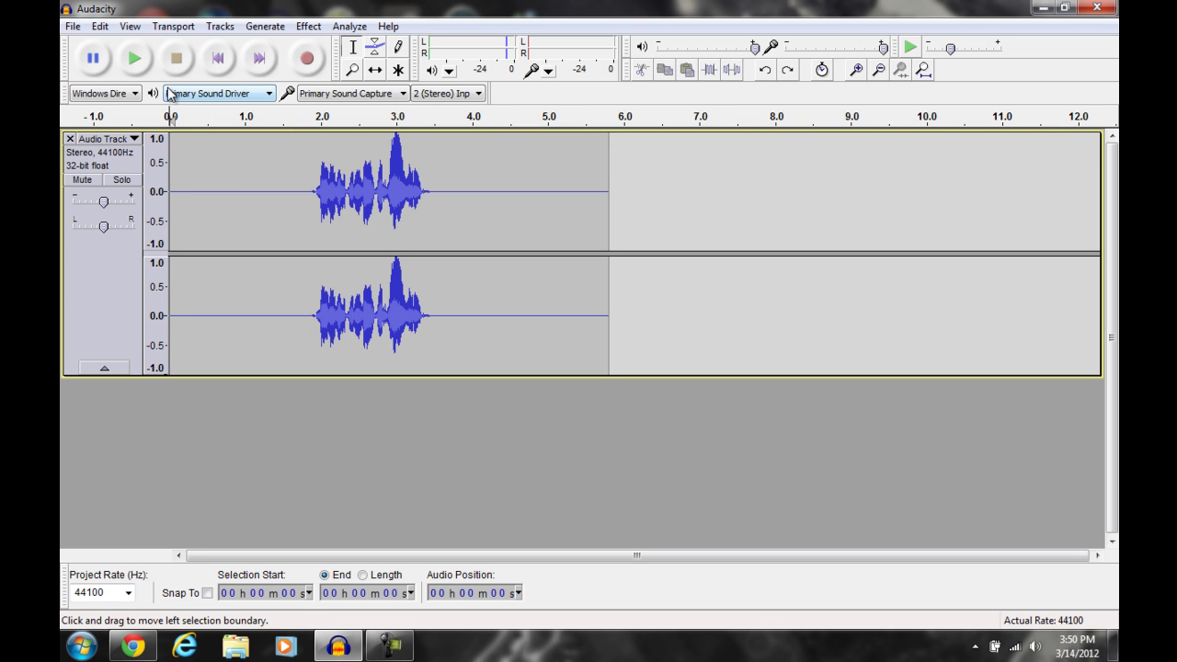
click(138, 60)
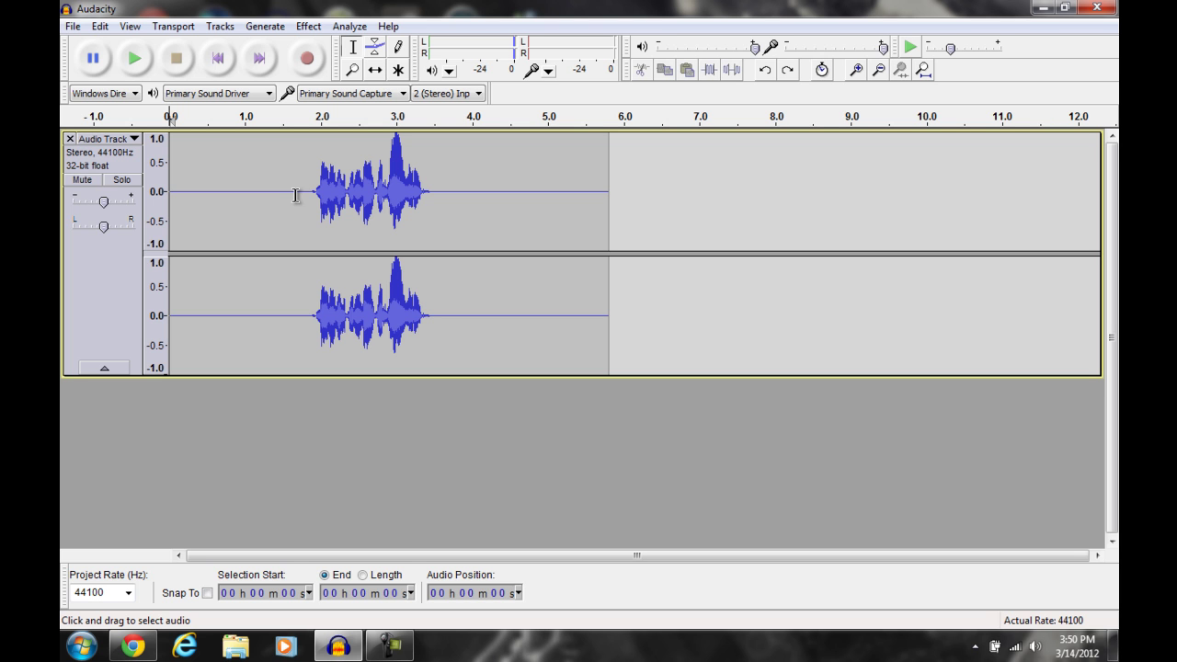
click(210, 151)
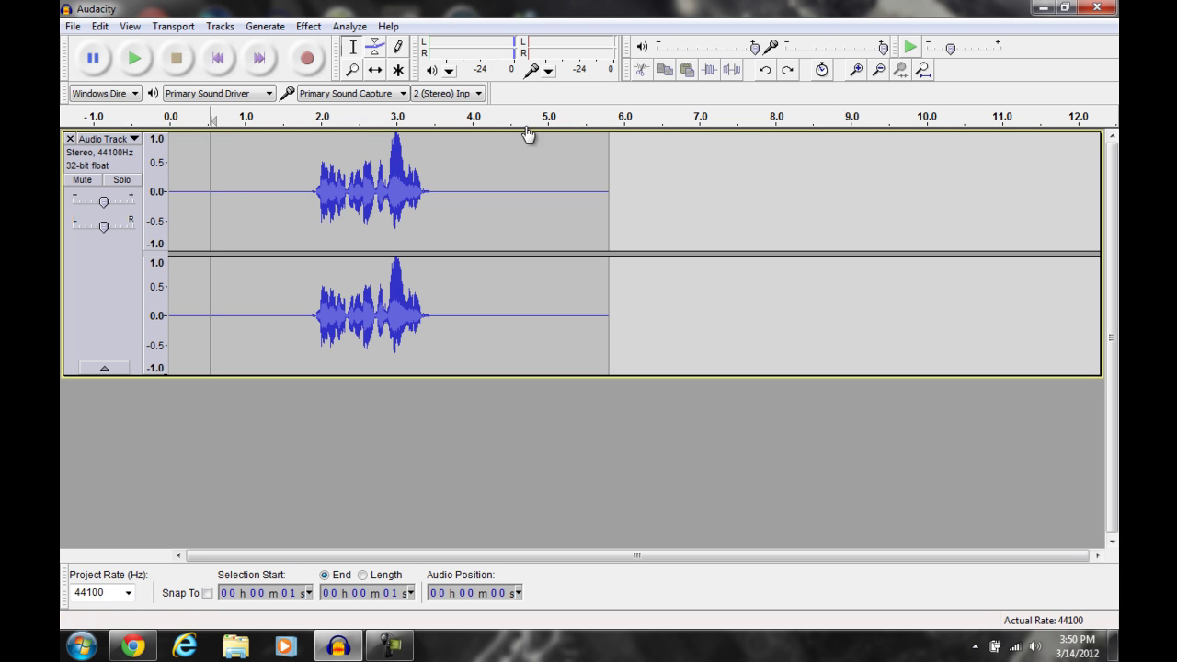
- Zoom in on the quiet lead-in down to the individual samples of background noise
click(854, 69)
click(855, 71)
click(855, 72)
click(854, 71)
click(855, 71)
click(854, 72)
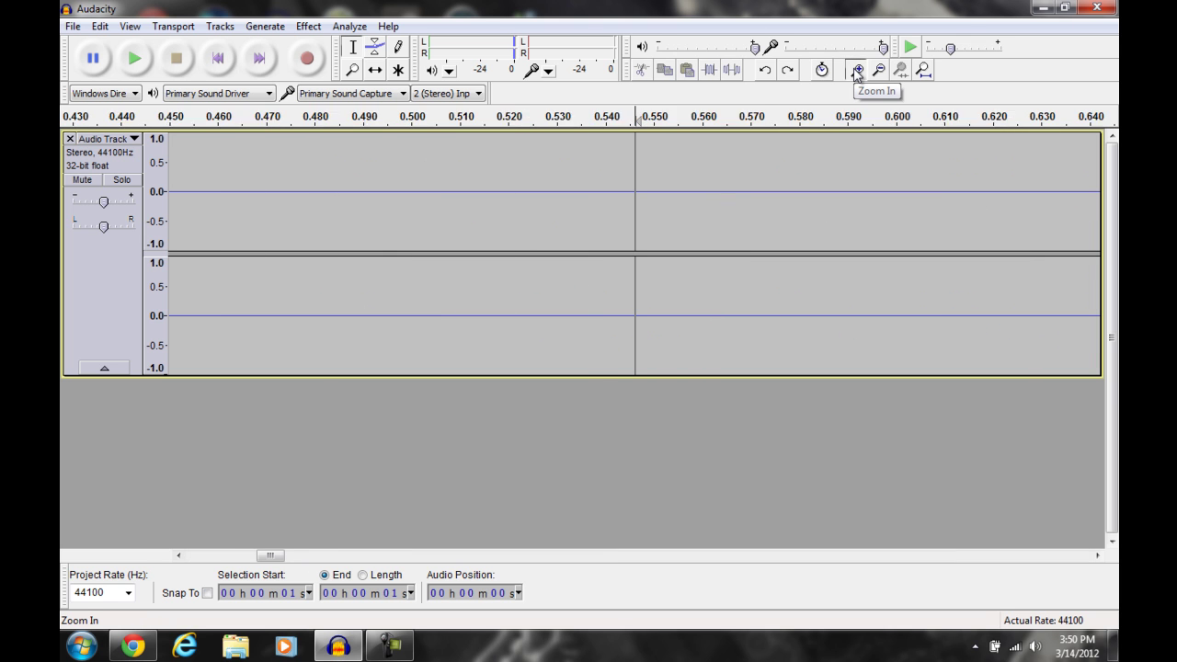
click(855, 72)
click(855, 72)
click(854, 72)
click(855, 72)
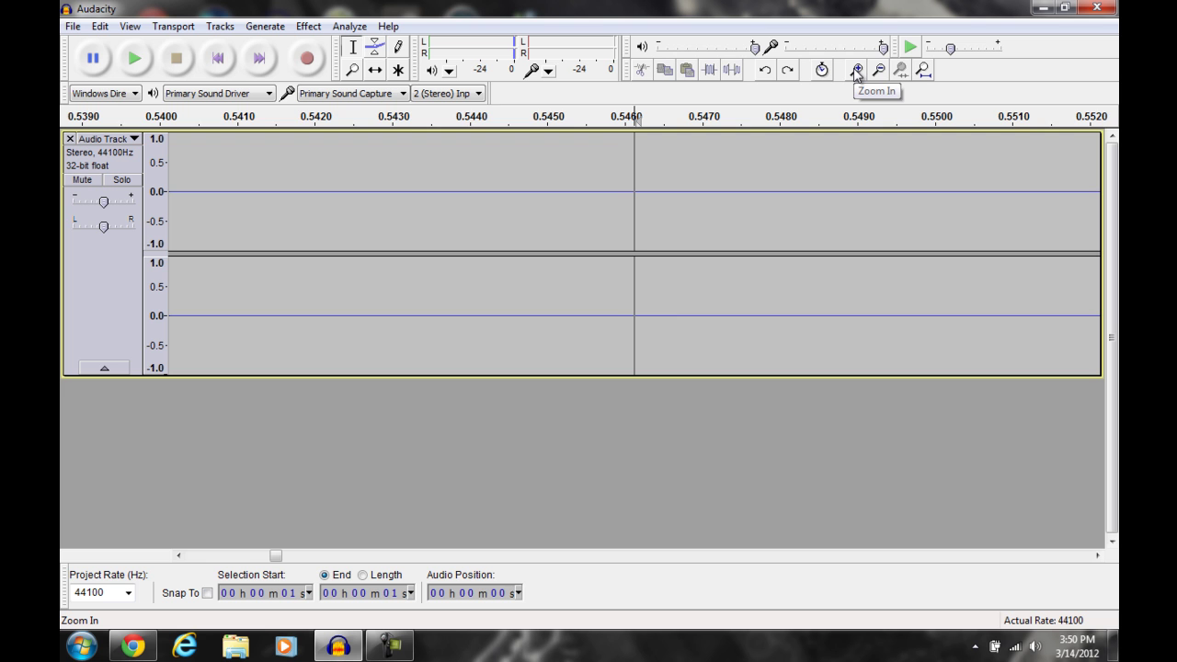
click(855, 72)
click(854, 72)
click(854, 72)
click(855, 72)
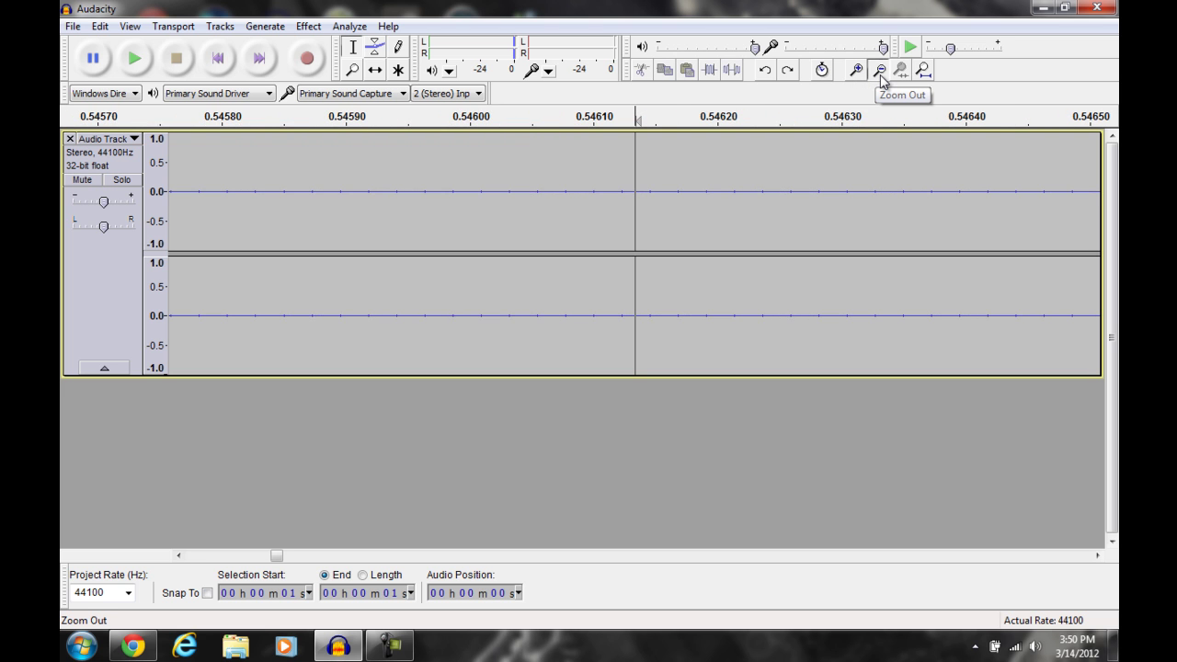
click(879, 79)
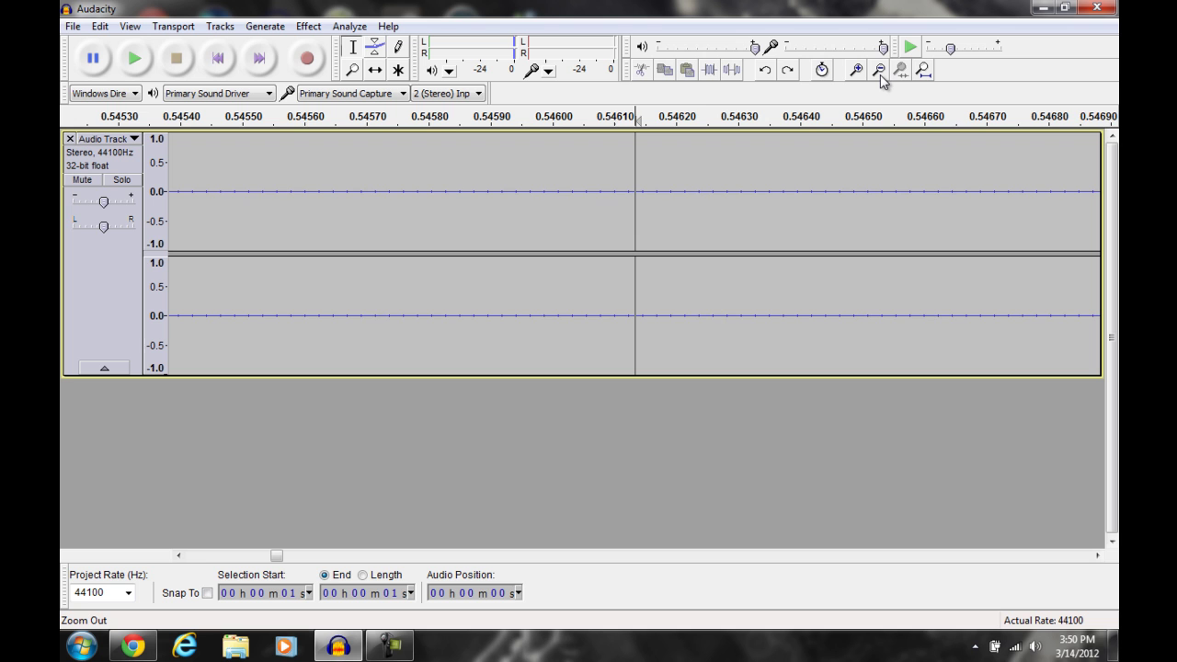
click(880, 77)
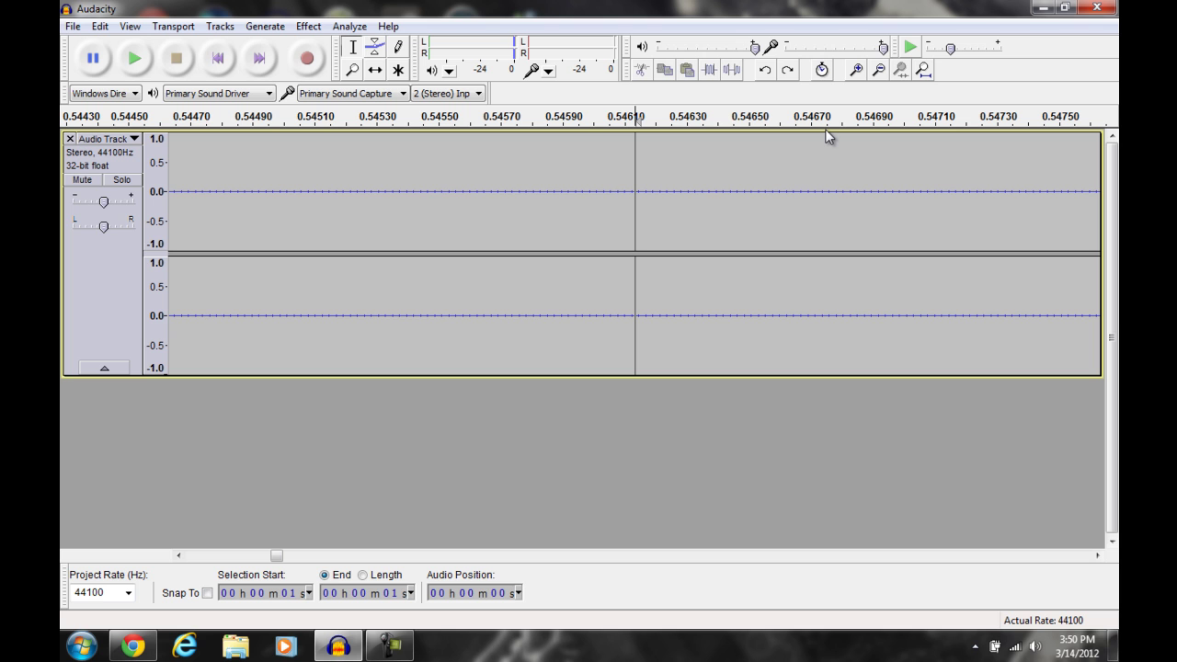
- Try a short selection of the quiet noise, clear it, and play back from there
drag(544, 188, 634, 189)
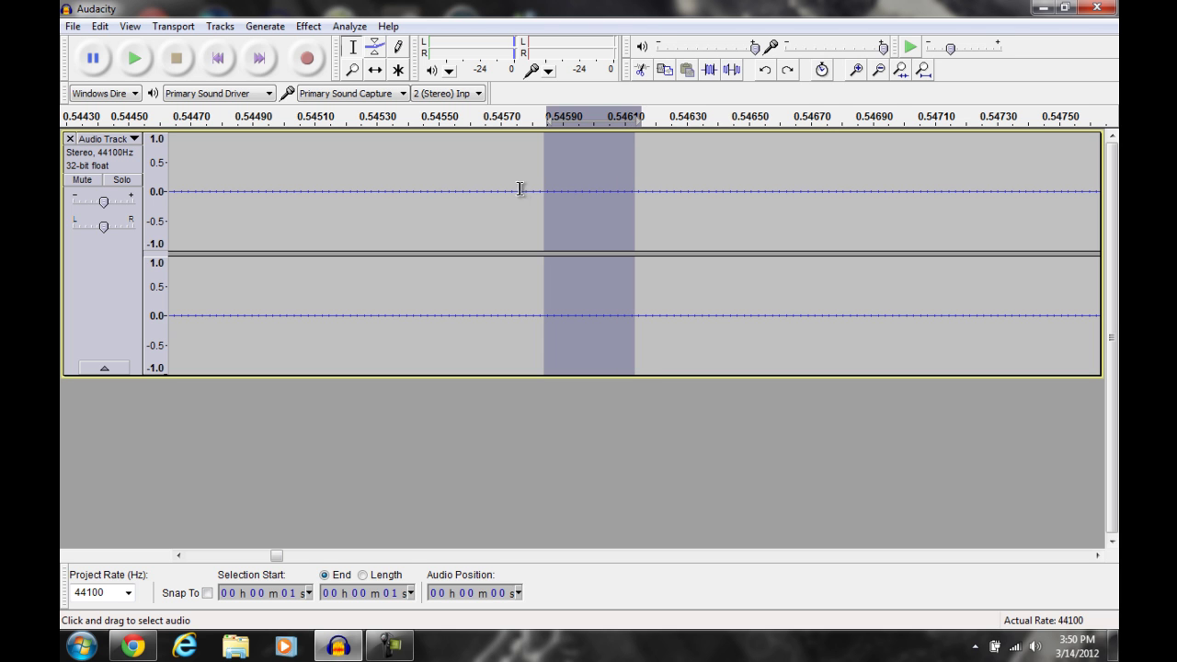
click(728, 175)
click(632, 183)
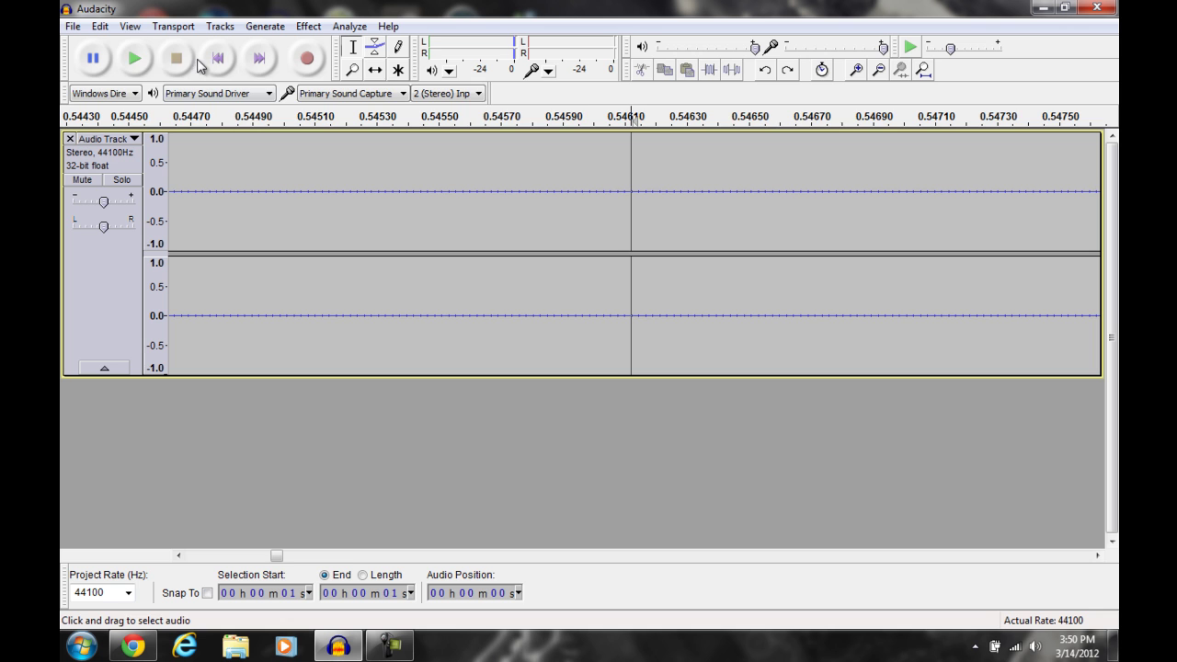
click(147, 61)
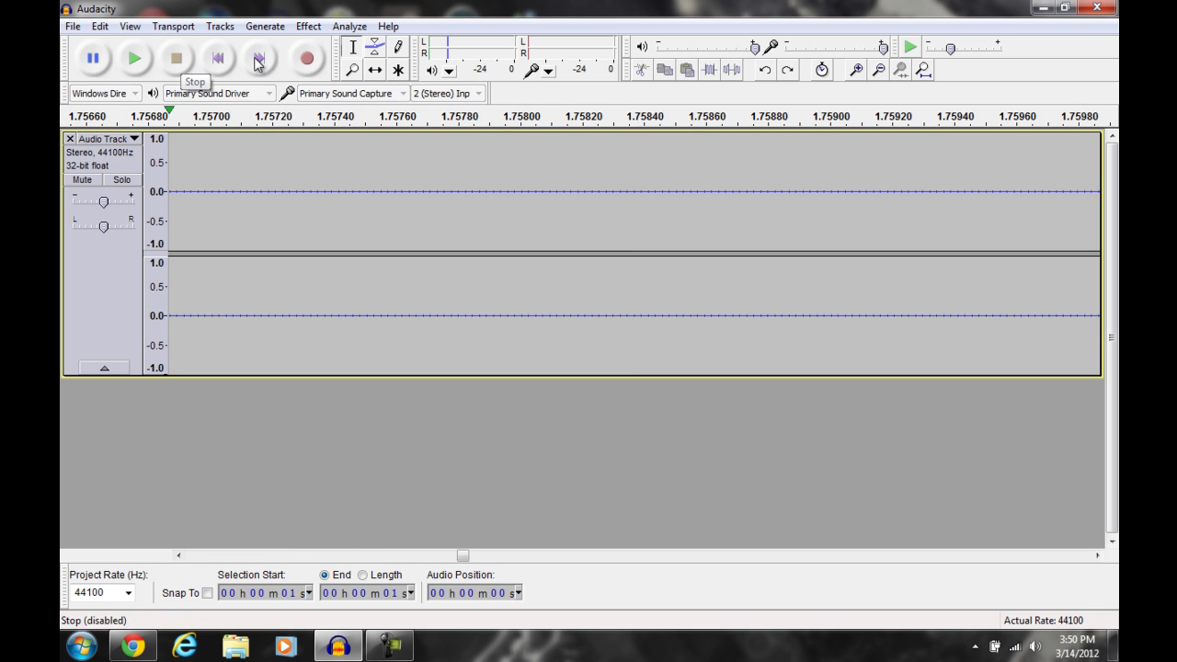
- Zoom out to the whole clip and select the silent lead-in from 0 to 1.83 s
click(878, 71)
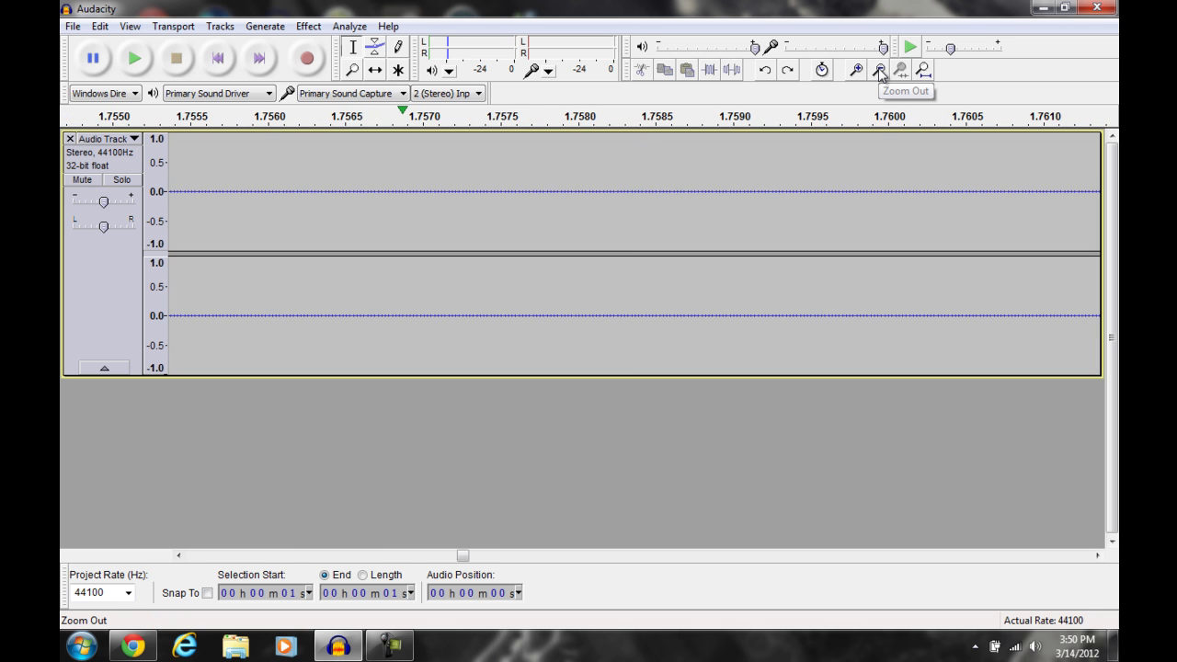
click(878, 71)
click(878, 71)
click(877, 71)
click(878, 71)
click(878, 71)
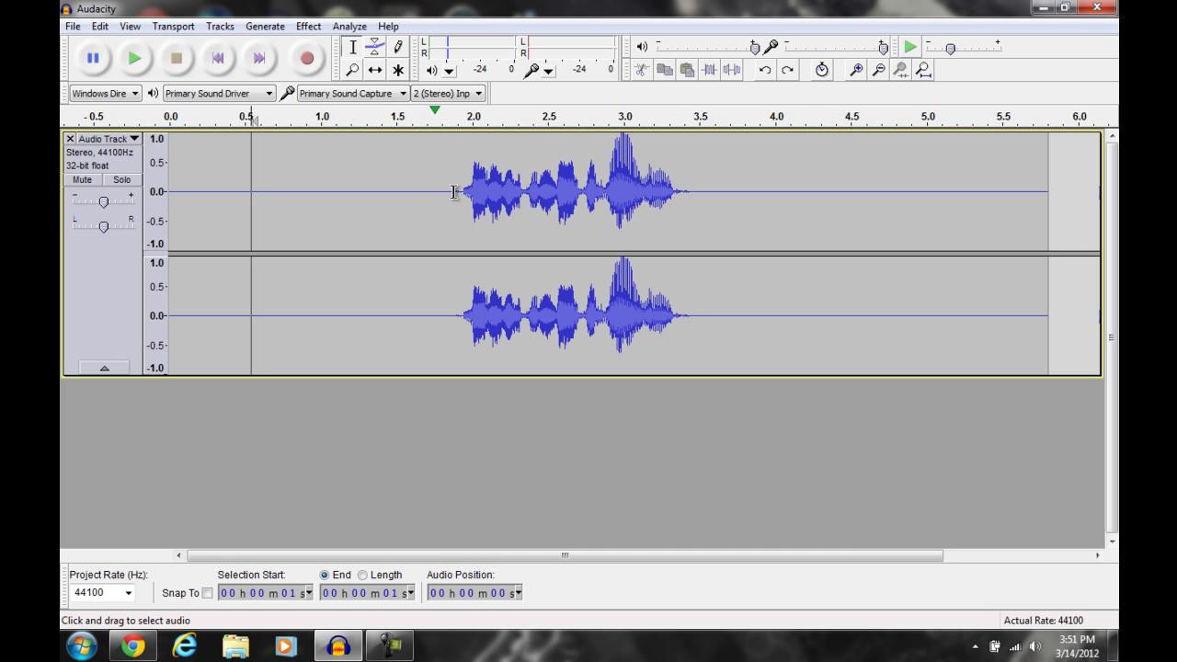
drag(448, 194, 66, 243)
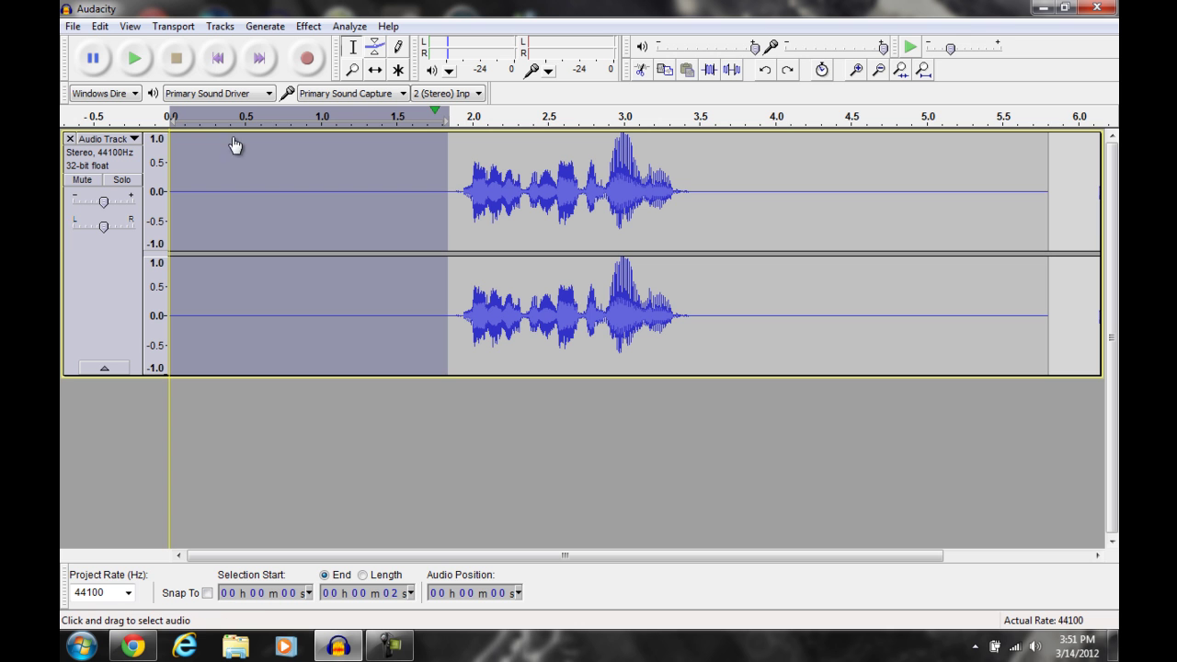
click(311, 30)
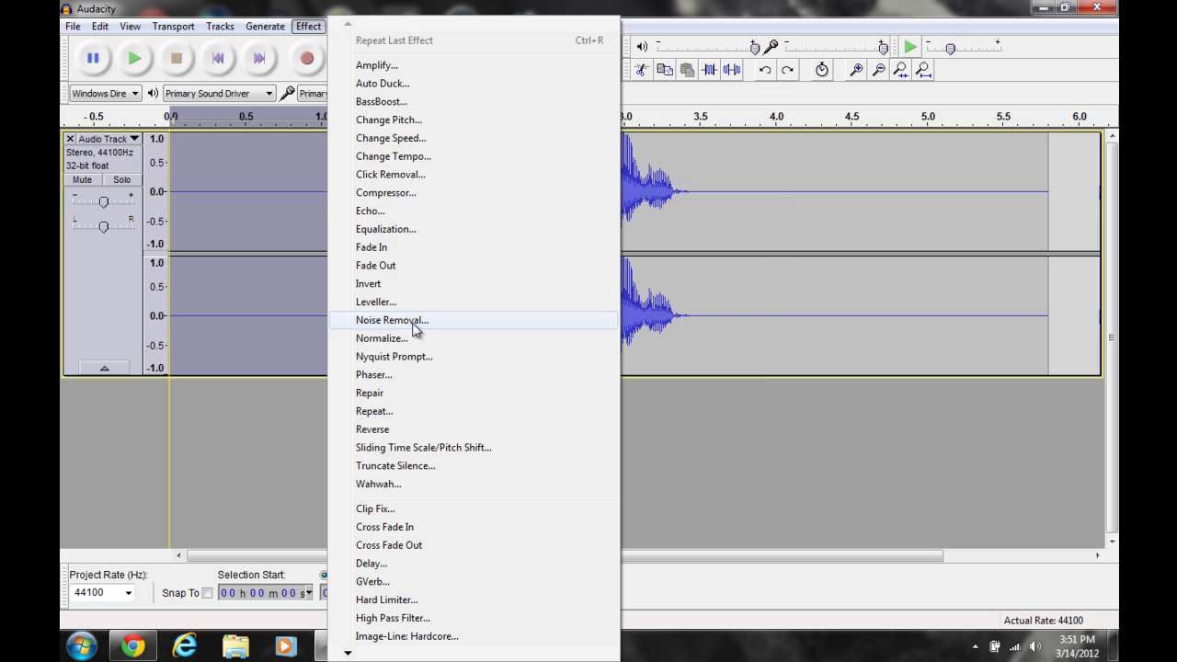
- Open Noise Removal, review its settings, and get the noise profile from the selected silence
click(412, 323)
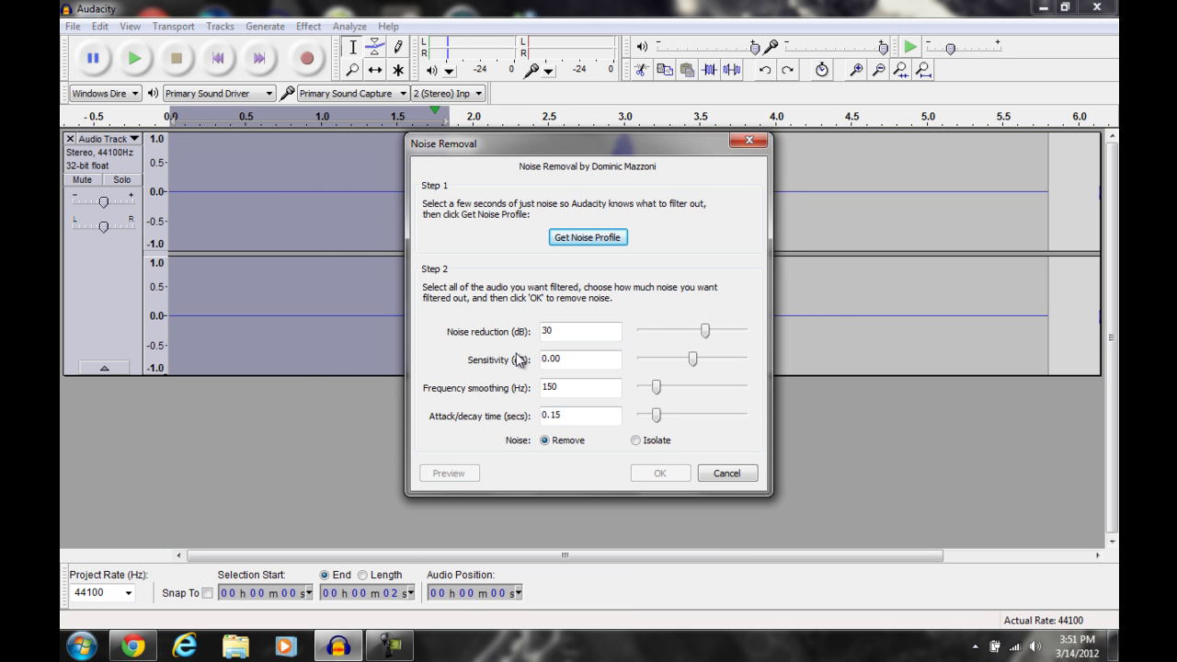
click(594, 326)
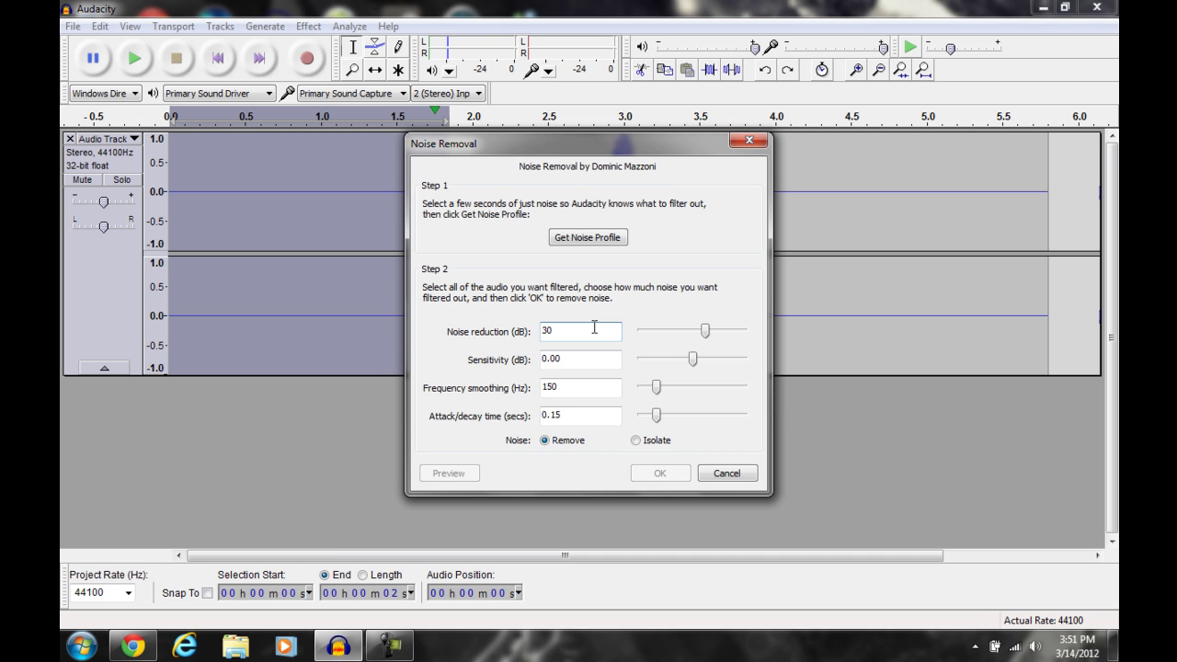
click(569, 360)
click(568, 391)
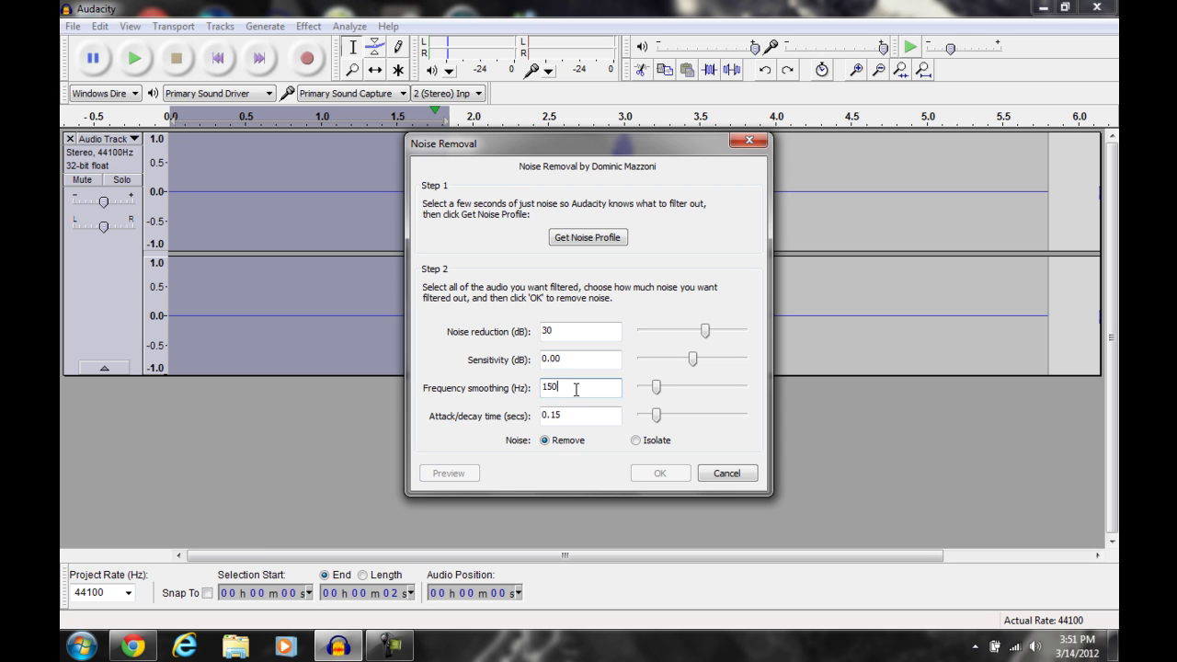
click(591, 414)
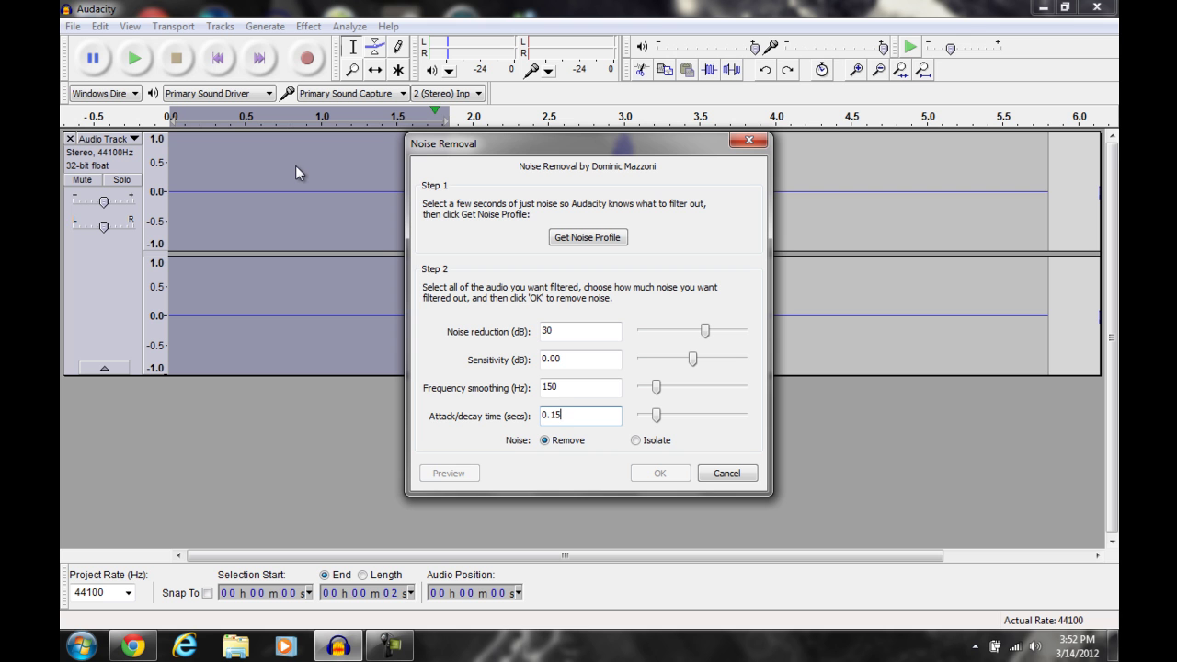
click(591, 239)
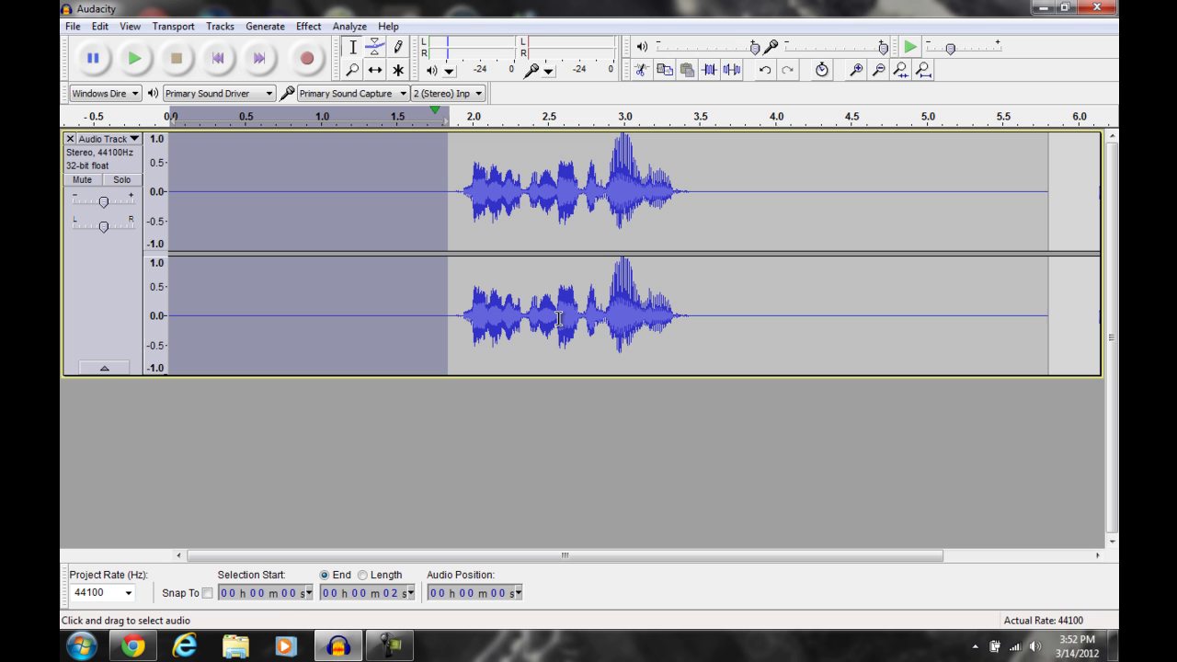
- Select the whole clip from 0 to 6.3 s and apply Noise Removal with 30 dB reduction
click(877, 73)
drag(652, 184, 63, 269)
click(308, 26)
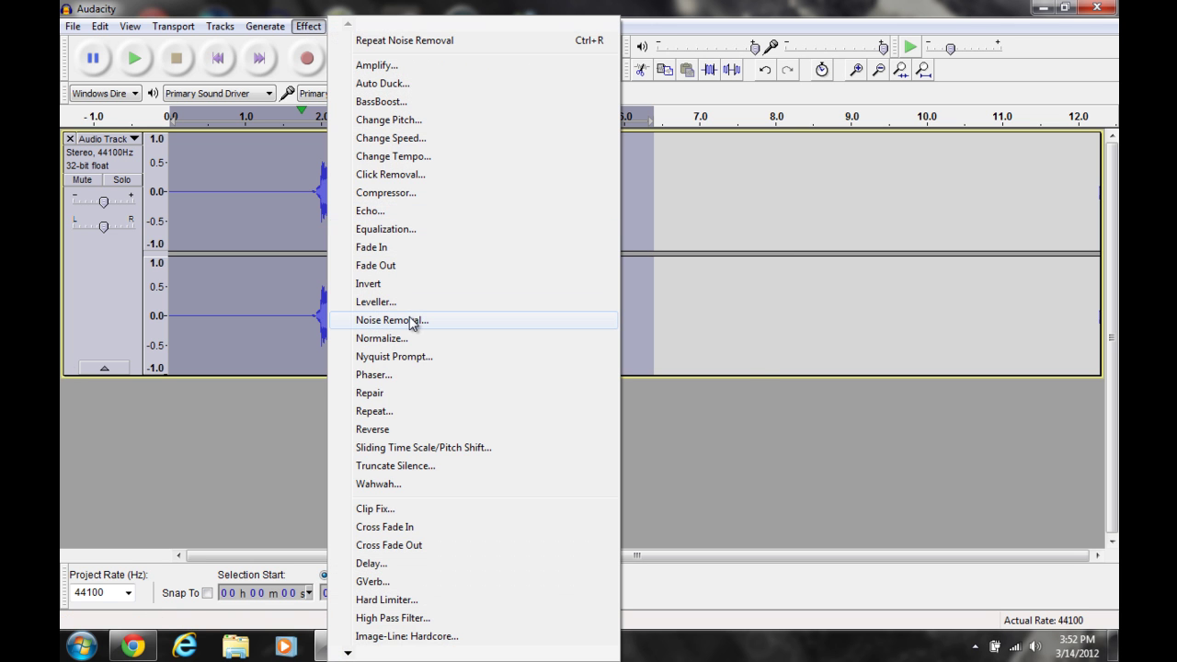
click(411, 322)
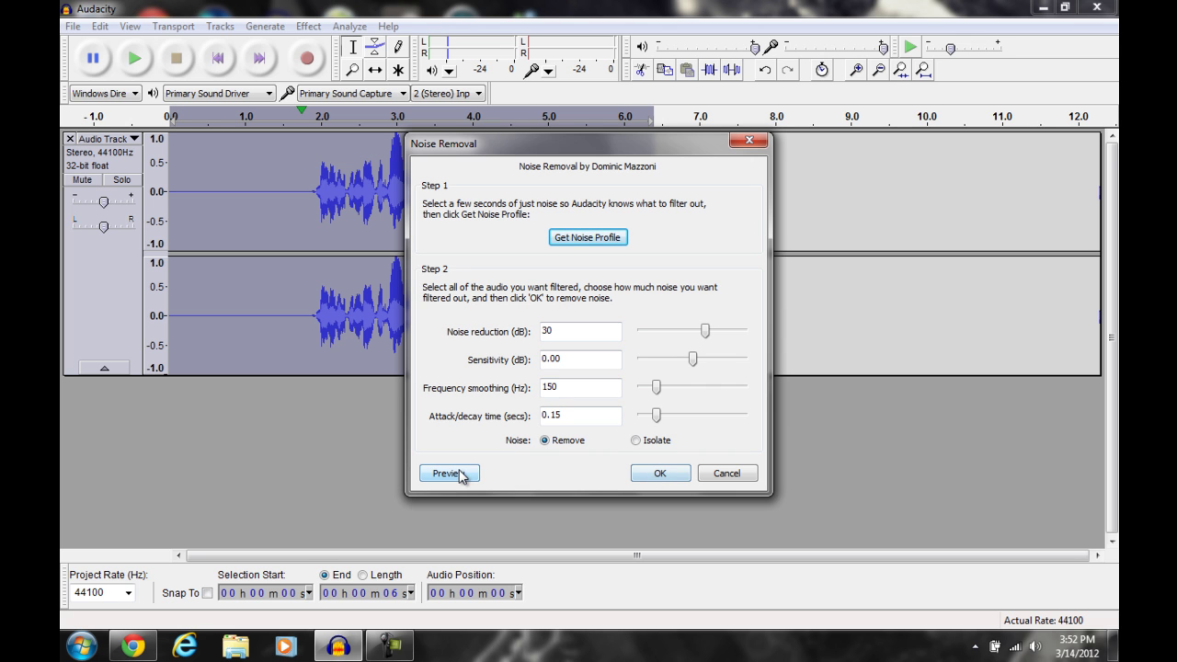
click(659, 472)
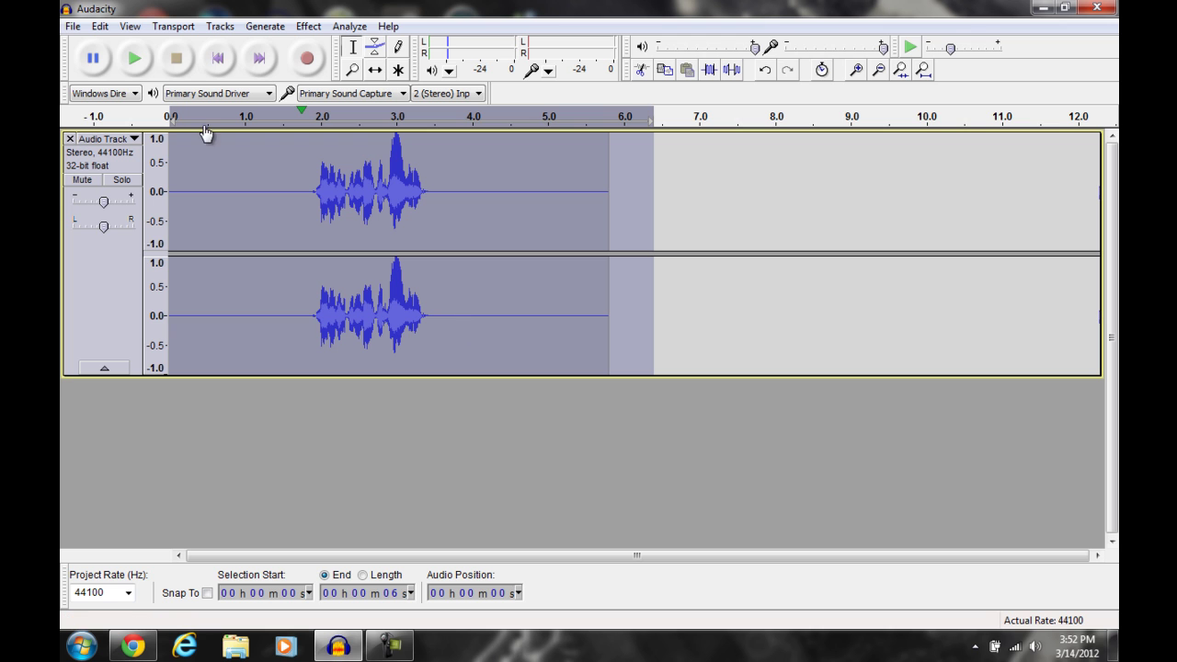
click(136, 61)
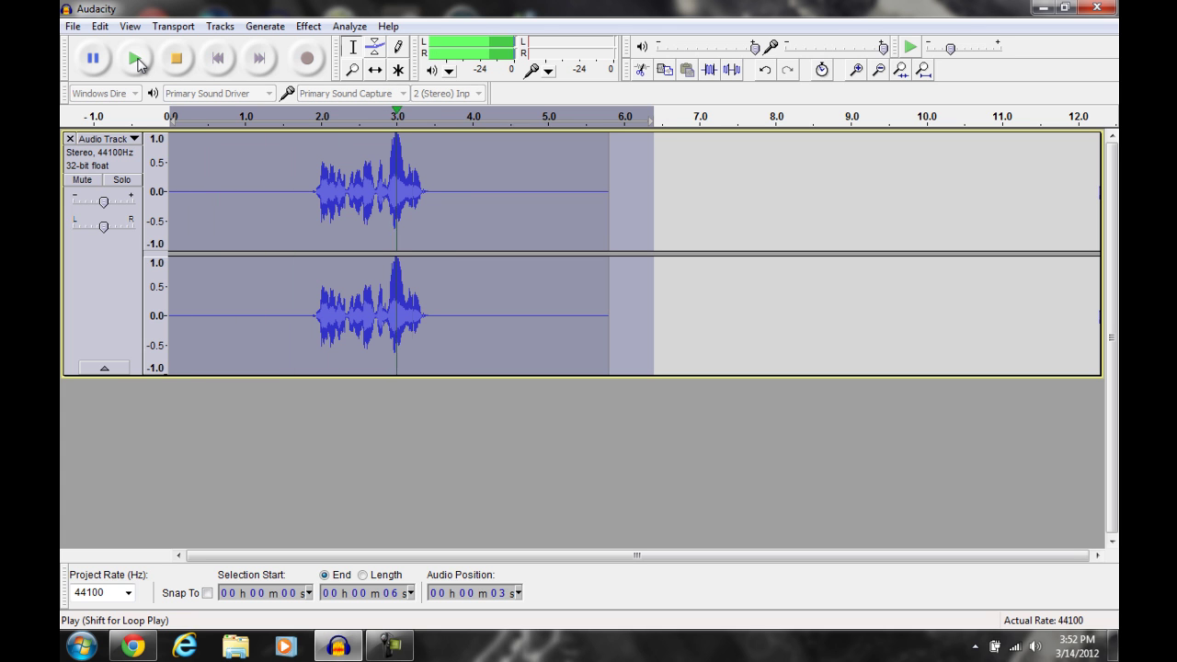
click(177, 57)
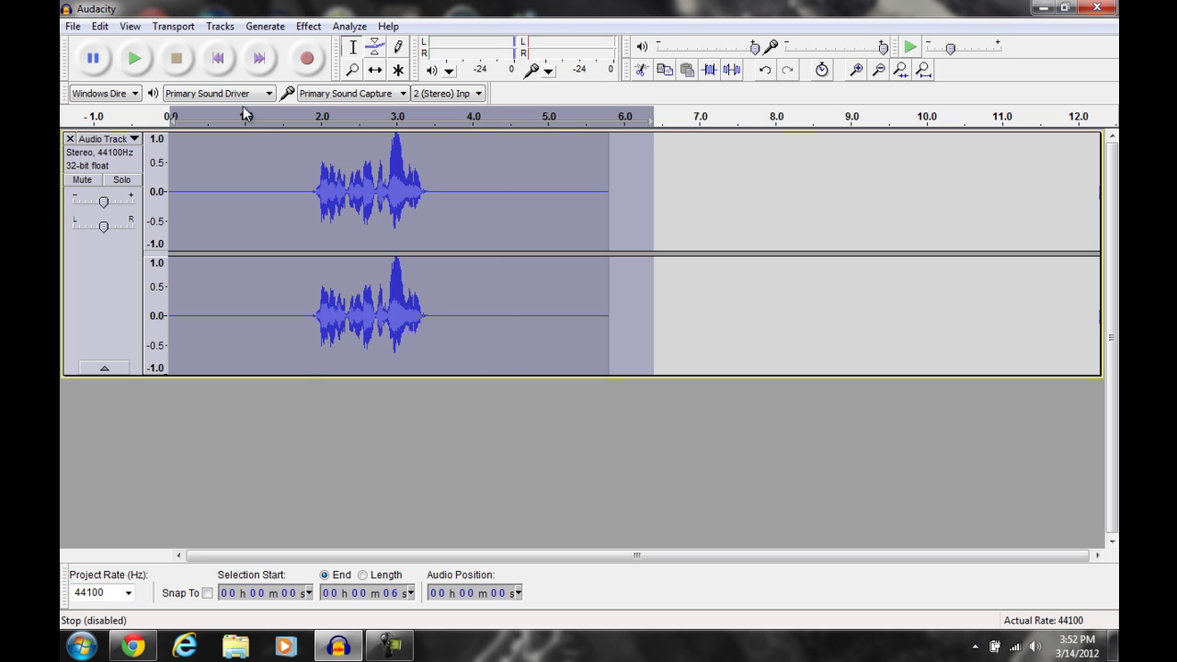
click(134, 57)
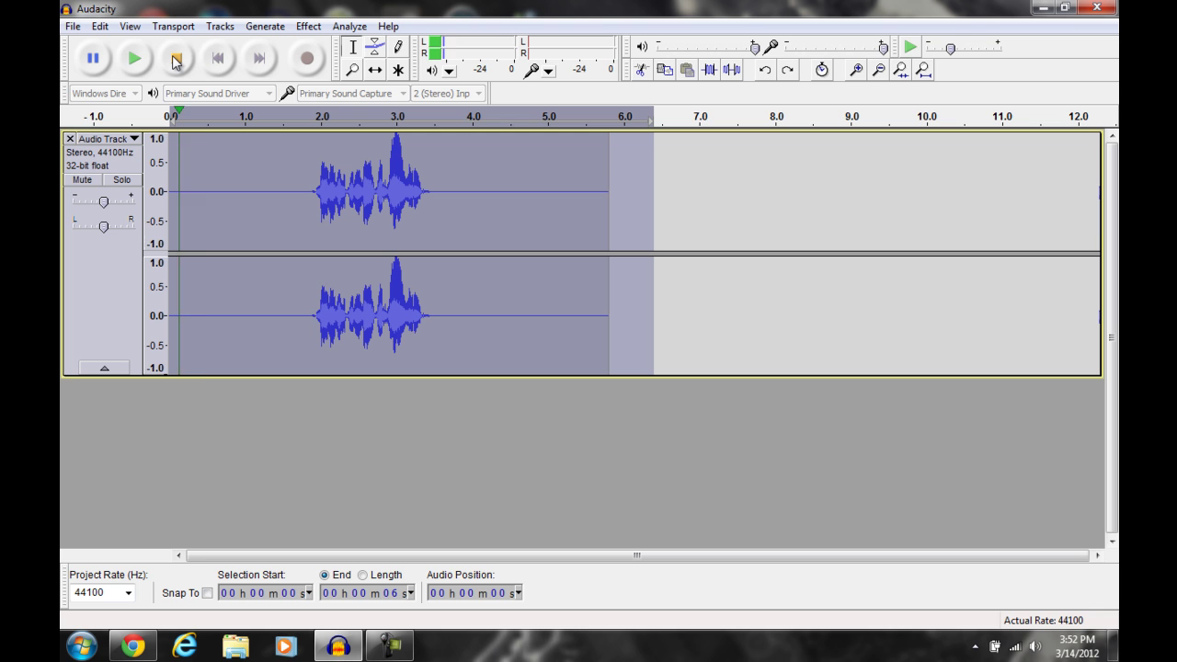
click(176, 58)
click(103, 25)
click(134, 60)
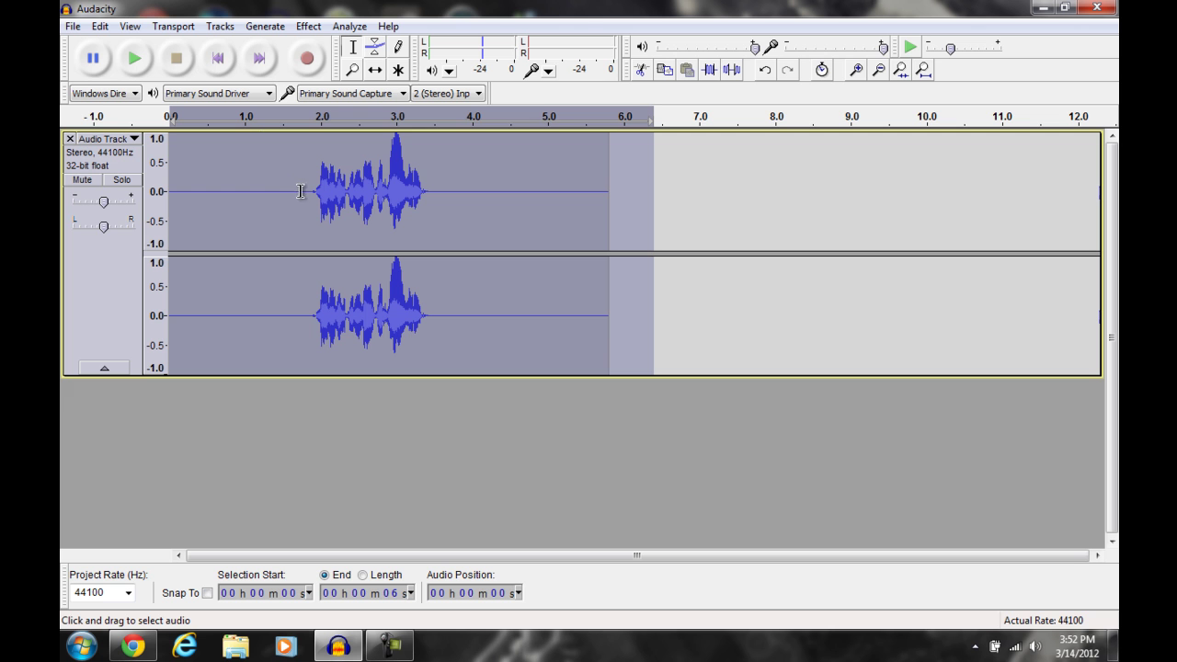
- Delete the opening silence (0–1.8 s) and the trailing silence after the speech
drag(305, 190, 169, 194)
click(101, 28)
mouse_move(162, 90)
click(348, 107)
drag(517, 162, 296, 188)
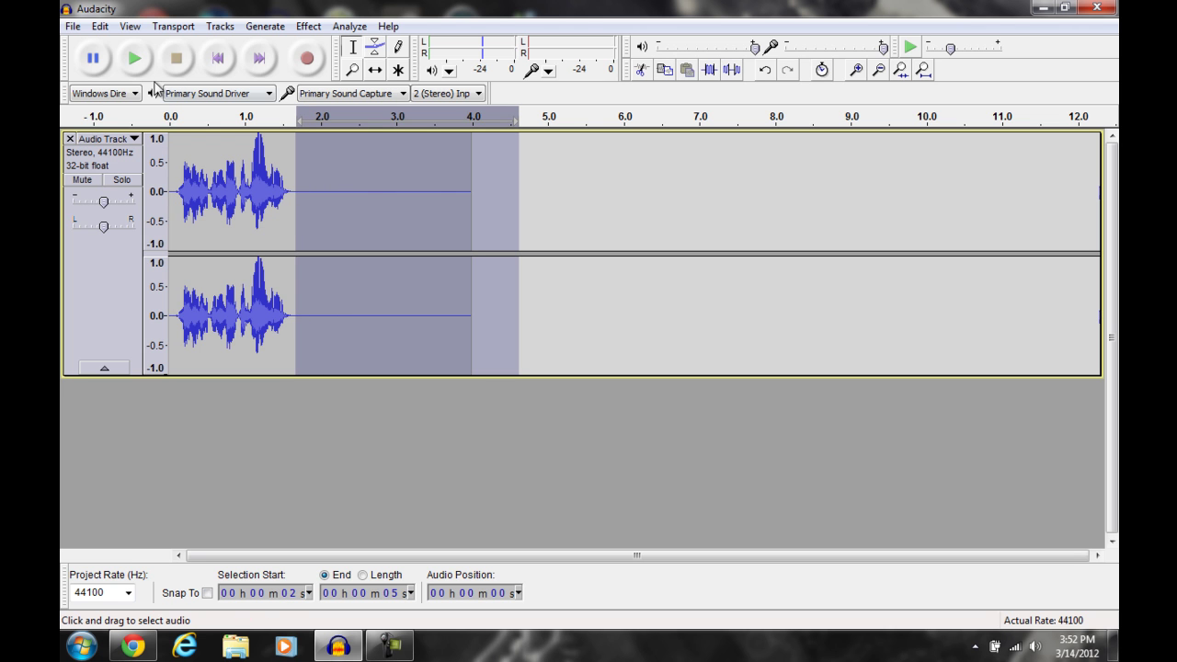
click(129, 25)
mouse_move(99, 26)
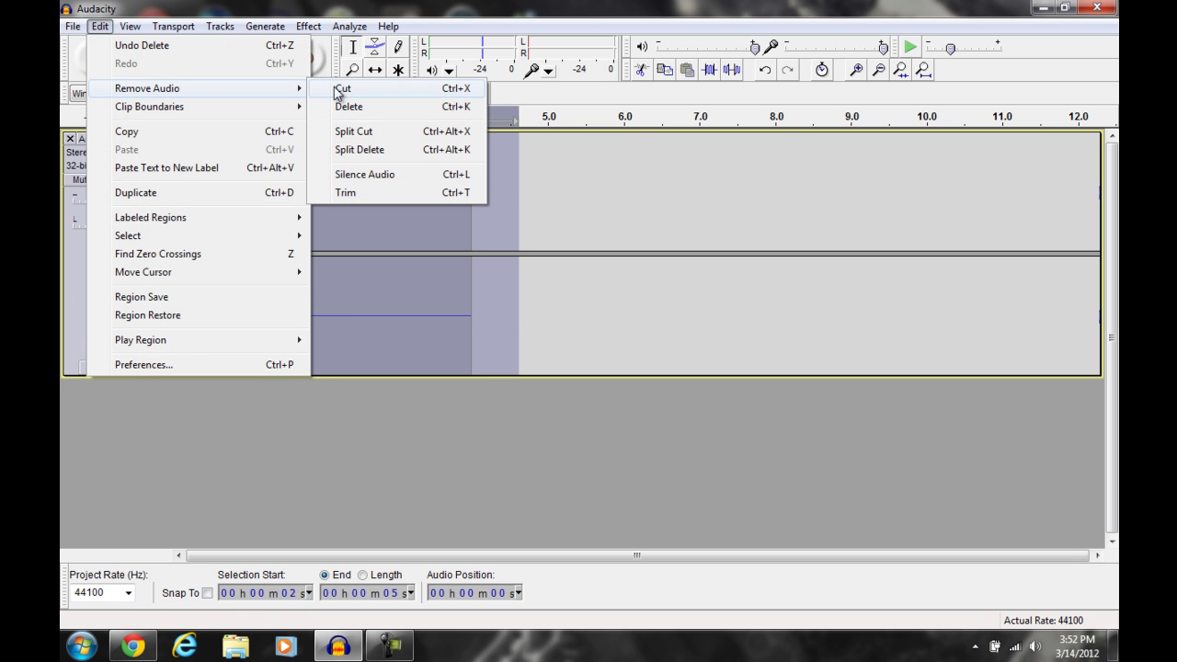
click(339, 108)
- Play back the trimmed speech, then bring the VoiceActing.co.uk browser window forward
drag(329, 189, 100, 165)
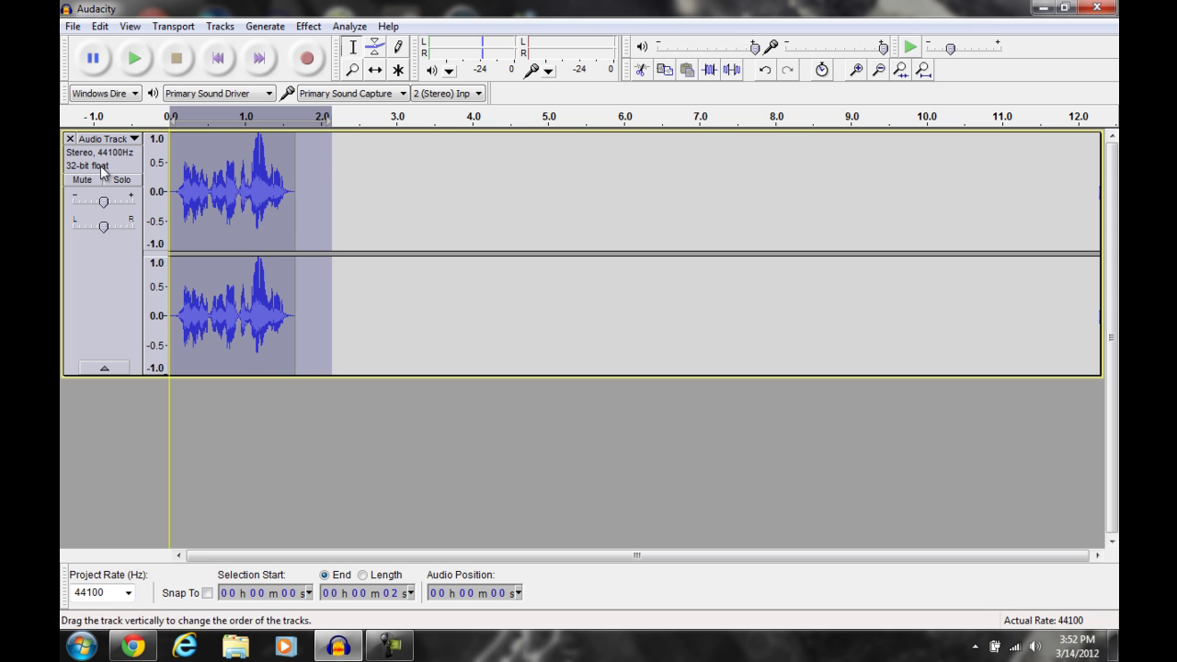
click(136, 59)
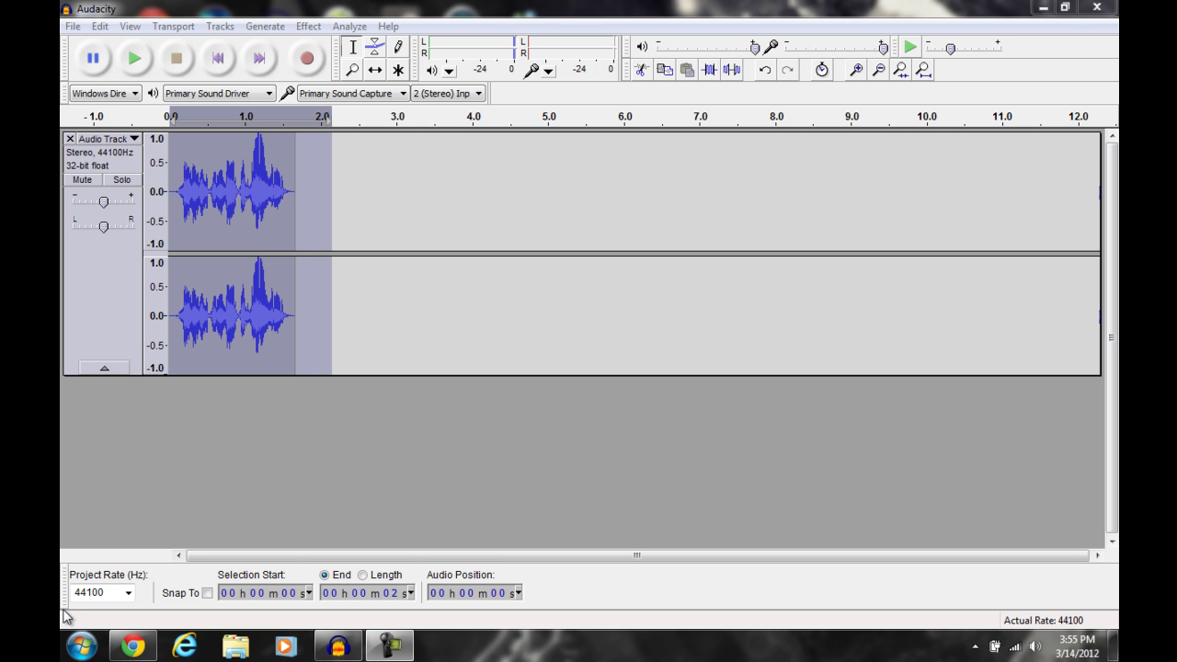
mouse_move(133, 645)
click(188, 492)
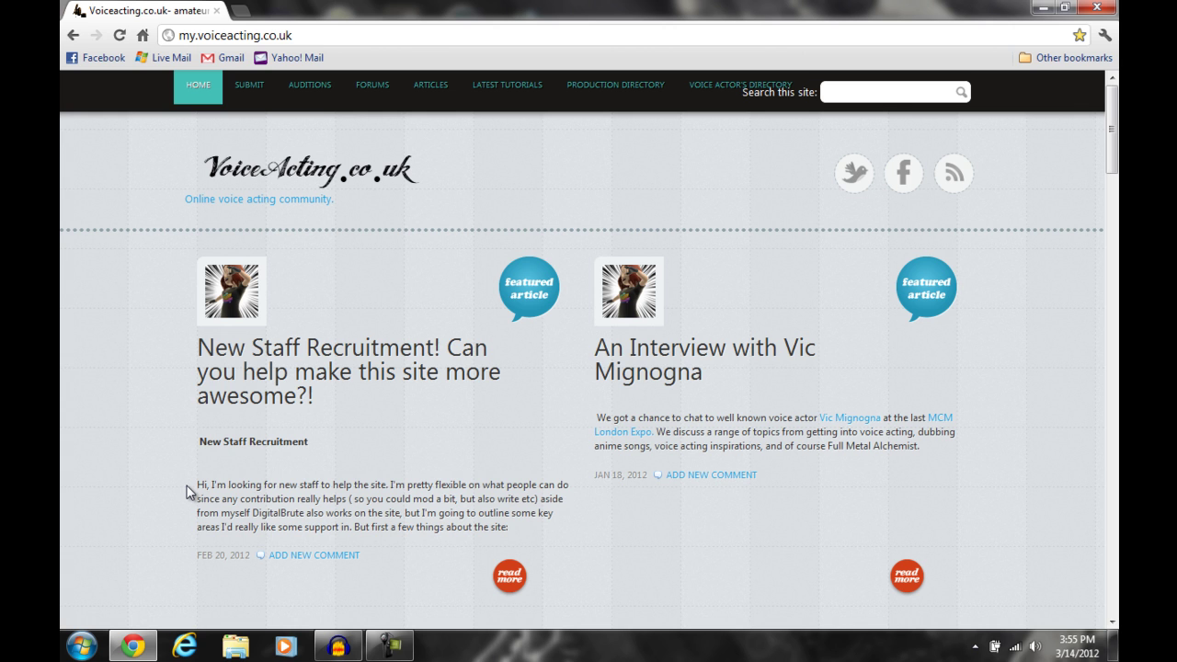